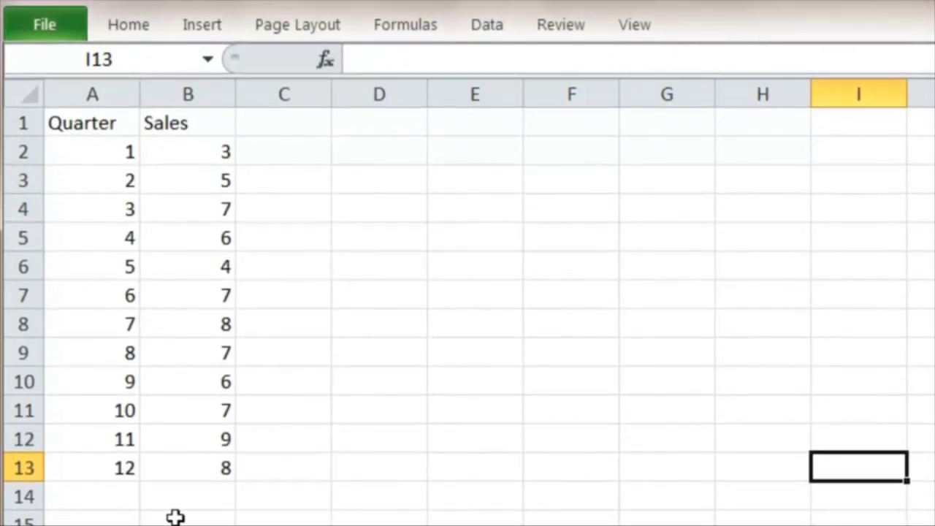
Chart the Sales values in B2:B13 as a basic 2-D line chart.
{"action": "left_click_drag", "start_coordinate": [200, 153], "coordinate": [207, 468]}
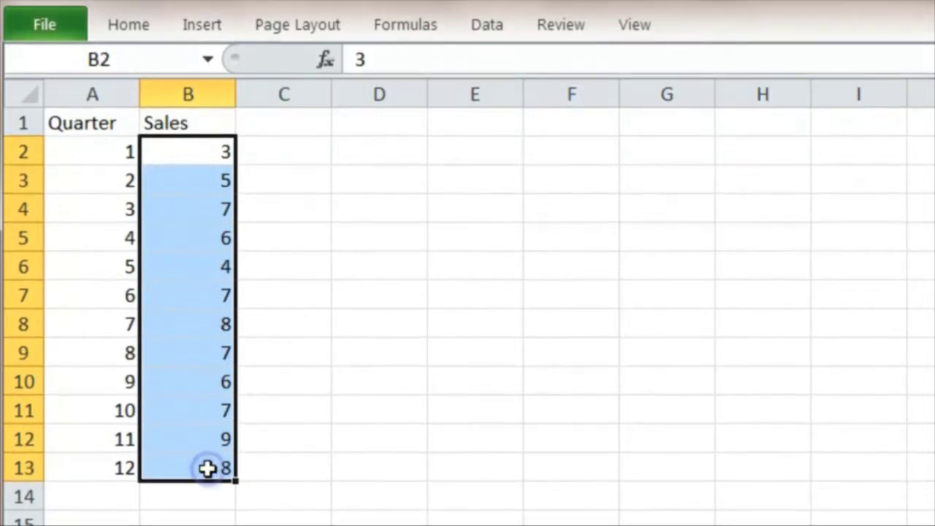
{"action": "left_click", "coordinate": [201, 26]}
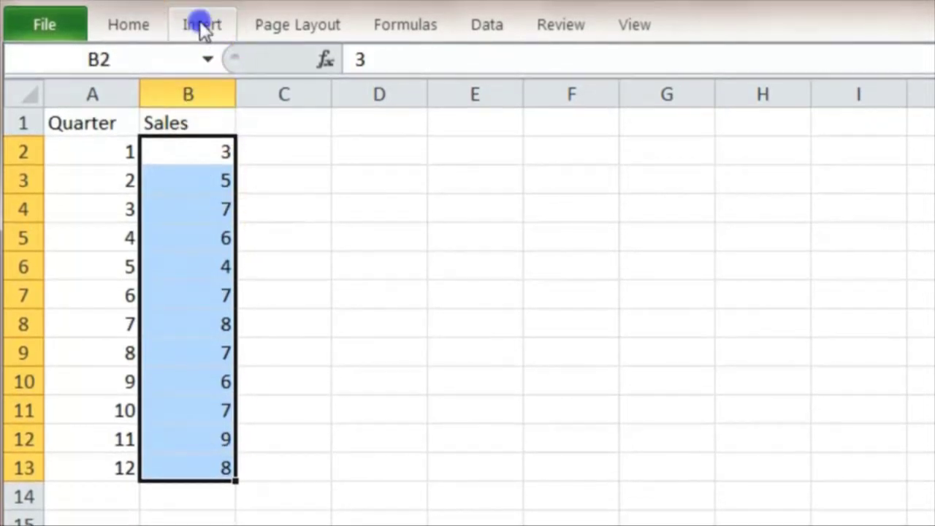
{"action": "left_click", "coordinate": [518, 59]}
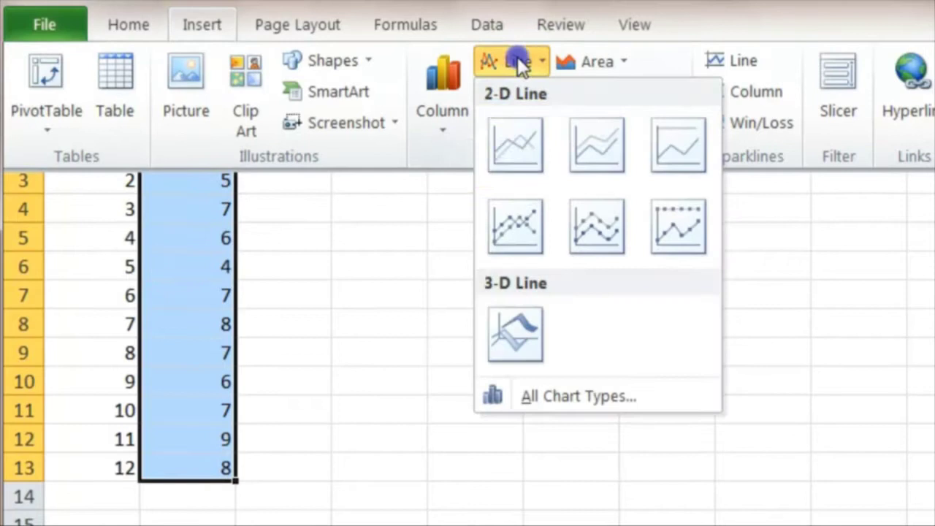
{"action": "left_click", "coordinate": [517, 147]}
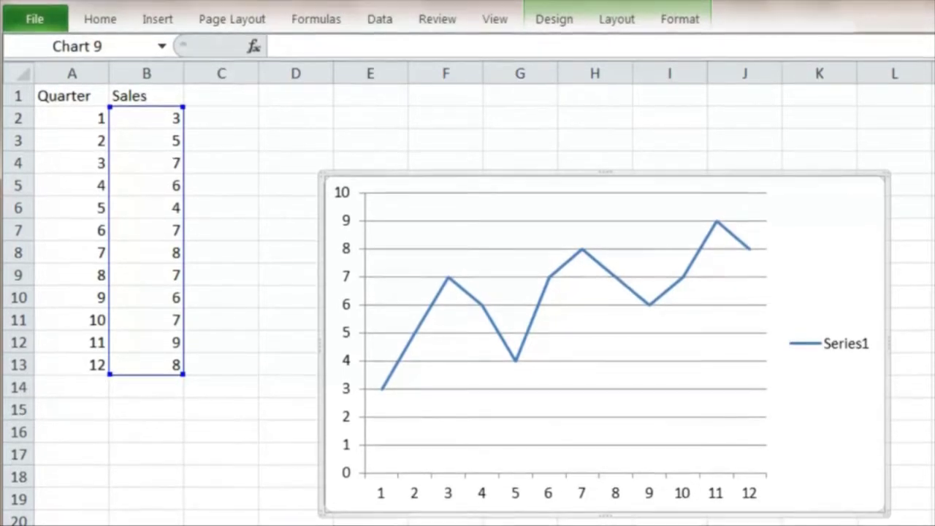
Drag the sales chart down and right, clear of the data columns.
{"action": "mouse_move", "coordinate": [582, 295]}
{"action": "left_mouse_down"}
{"action": "mouse_move", "coordinate": [728, 381]}
{"action": "mouse_move", "coordinate": [846, 380]}
{"action": "left_mouse_up"}
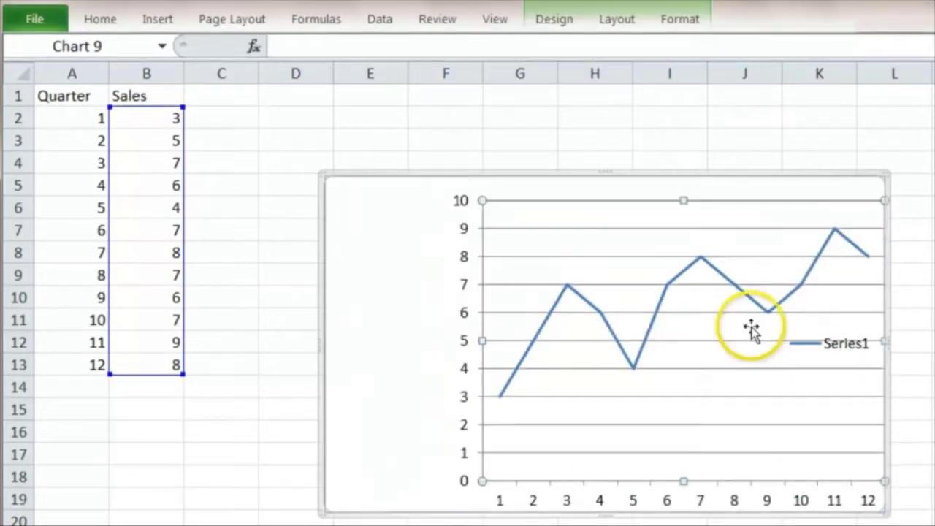
{"action": "left_click_drag", "start_coordinate": [375, 332], "coordinate": [607, 445]}
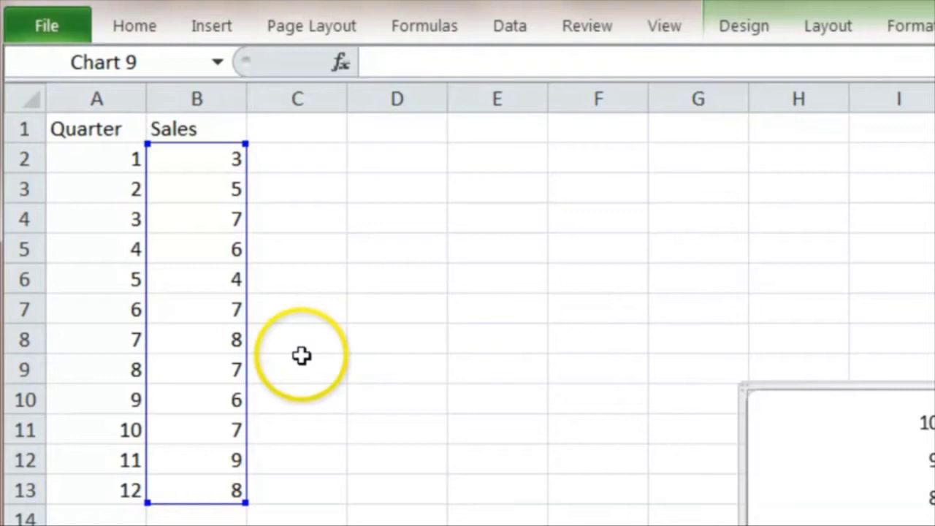
{"action": "left_click", "coordinate": [390, 190]}
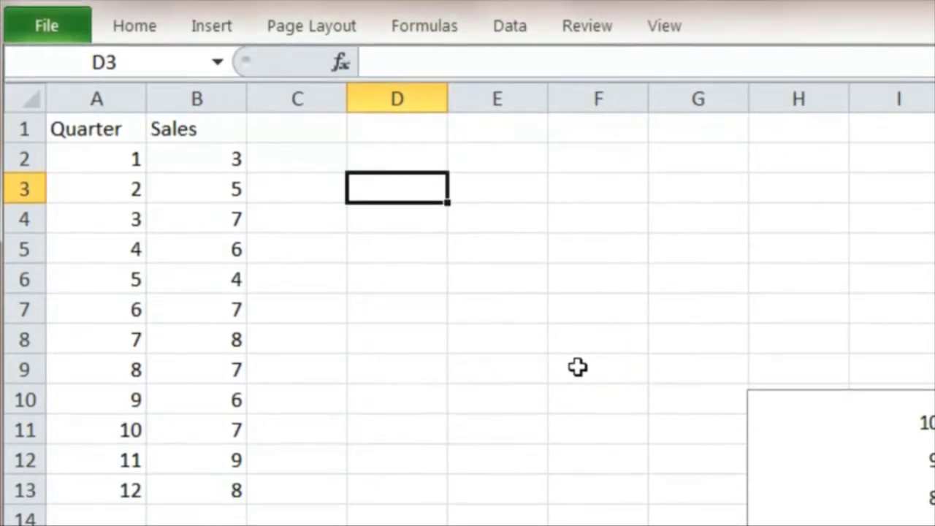
Enter =B2+B3+B4+B5 in D3 to total the first four quarters (21).
{"action": "type", "text": "+"}
{"action": "key", "text": "BackSpace"}
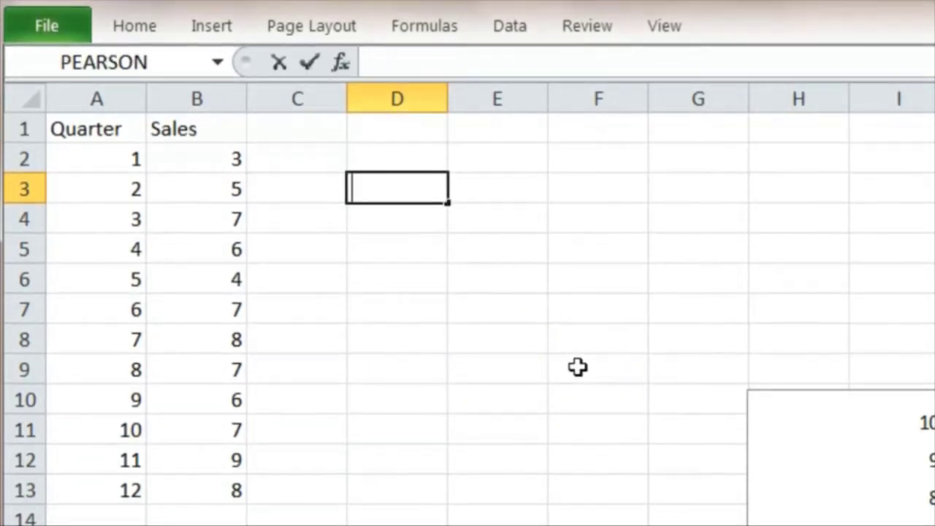
{"action": "type", "text": "="}
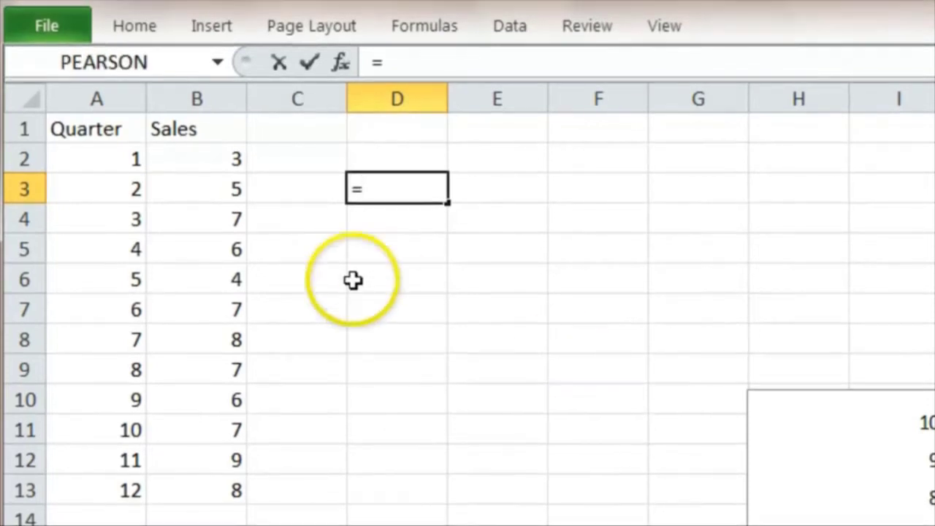
{"action": "left_click", "coordinate": [229, 167]}
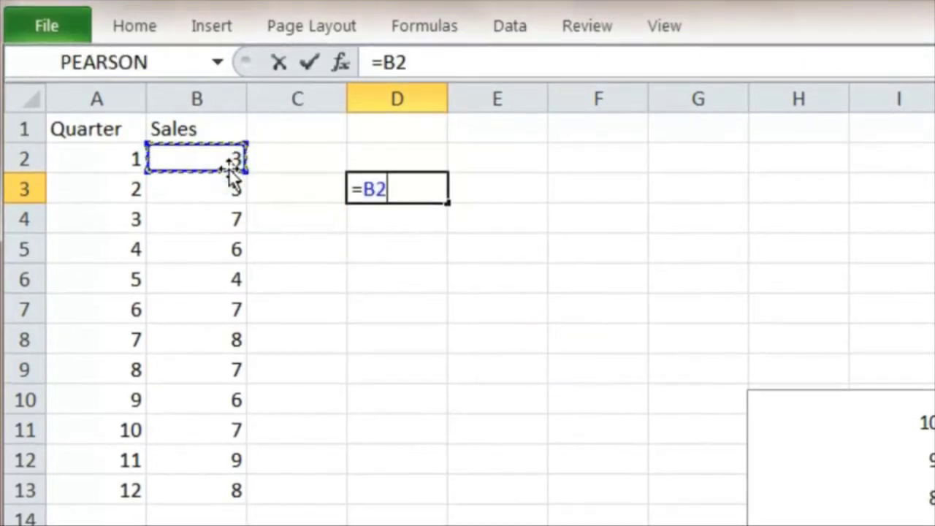
{"action": "type", "text": "+"}
{"action": "left_click", "coordinate": [218, 185]}
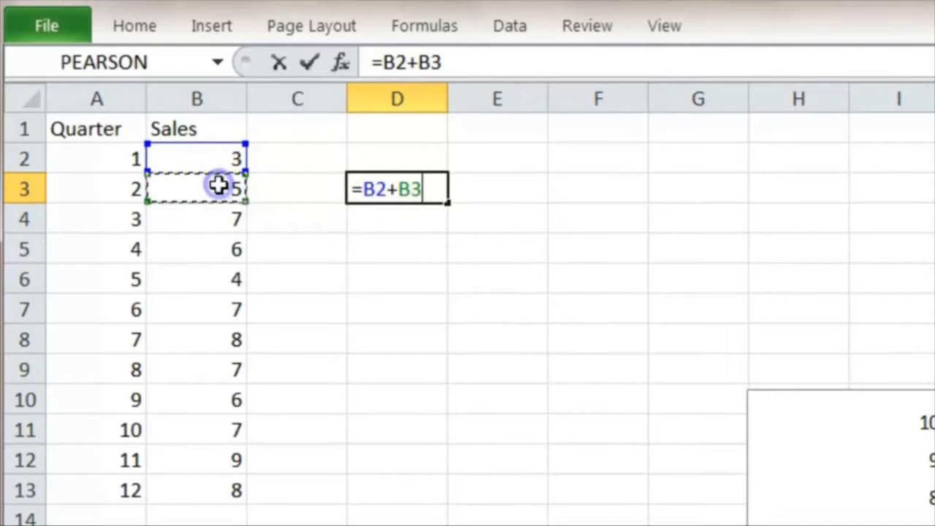
{"action": "type", "text": "+"}
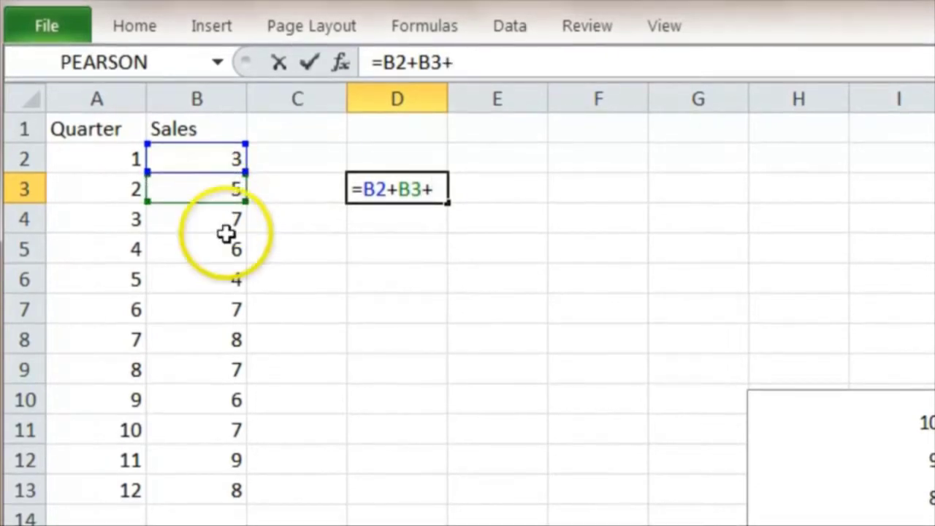
{"action": "left_click", "coordinate": [222, 225]}
{"action": "type", "text": "+"}
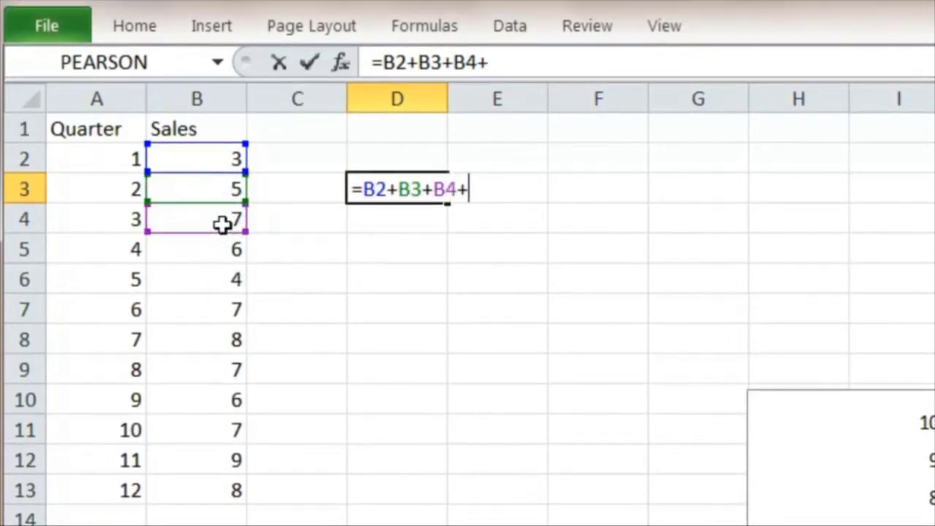
{"action": "left_click", "coordinate": [220, 243]}
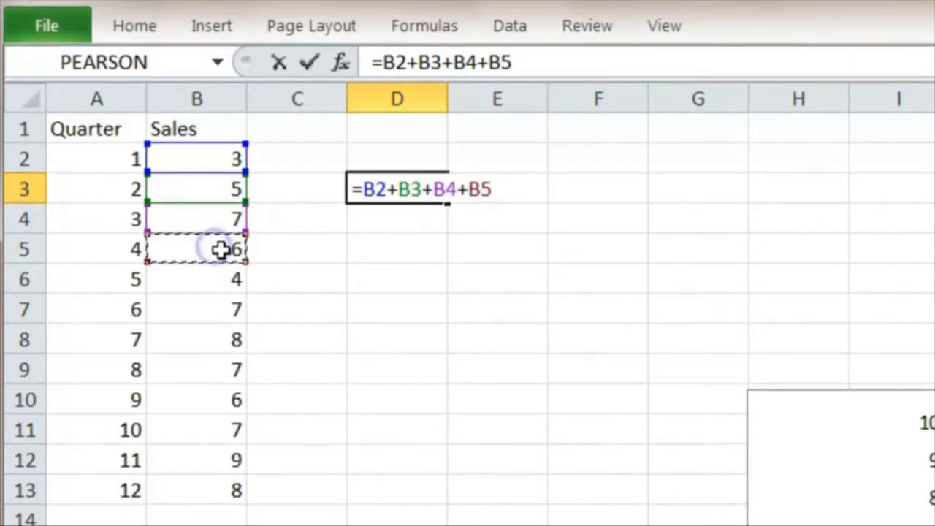
{"action": "key", "text": "Return"}
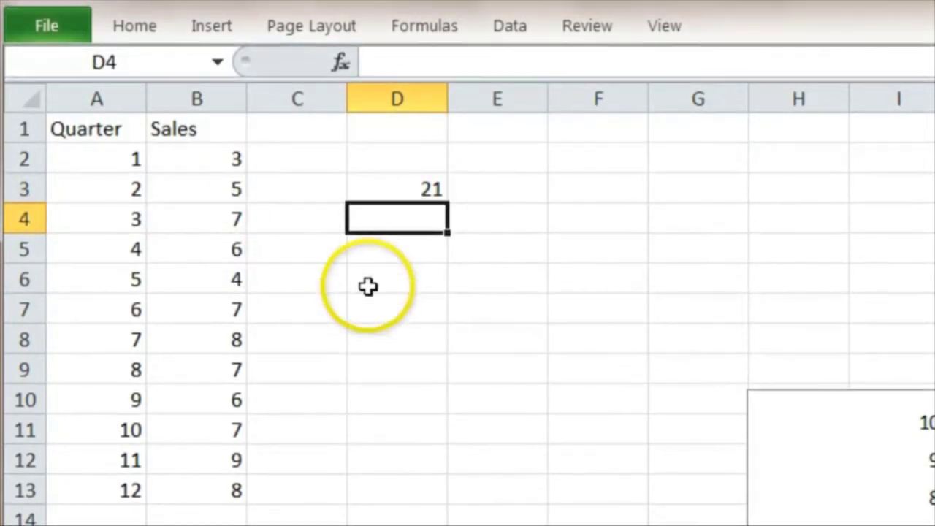
{"action": "left_click", "coordinate": [414, 189]}
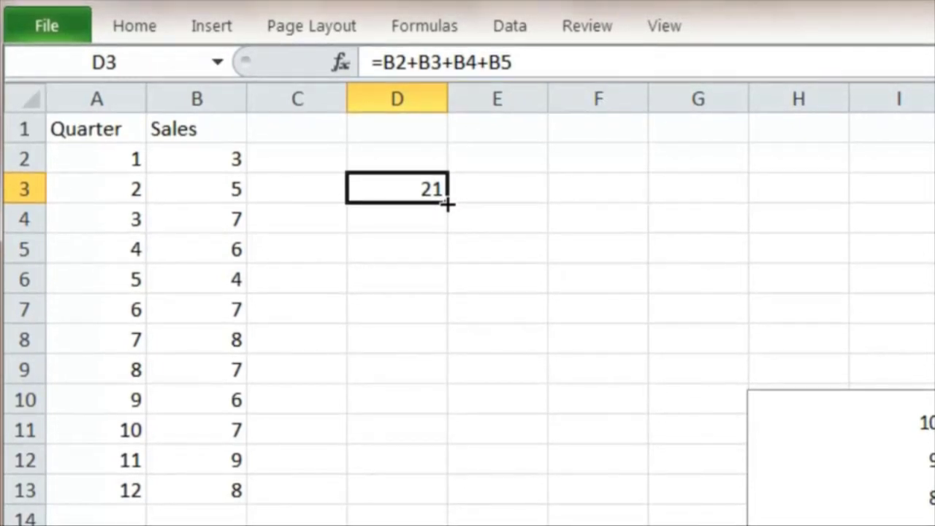
Fill the four-quarter sum from D3 down to D11 and check the shifted formulas.
{"action": "left_click_drag", "start_coordinate": [447, 203], "coordinate": [447, 434]}
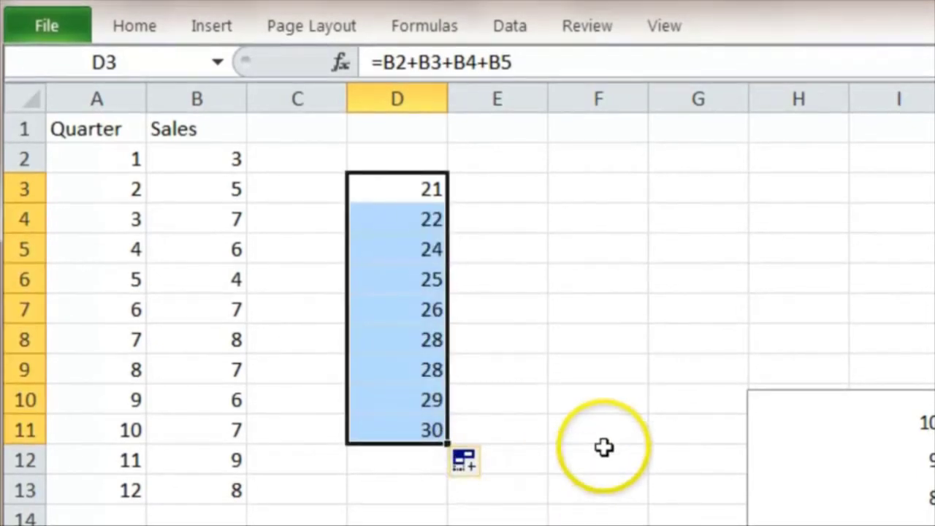
{"action": "left_click", "coordinate": [401, 219]}
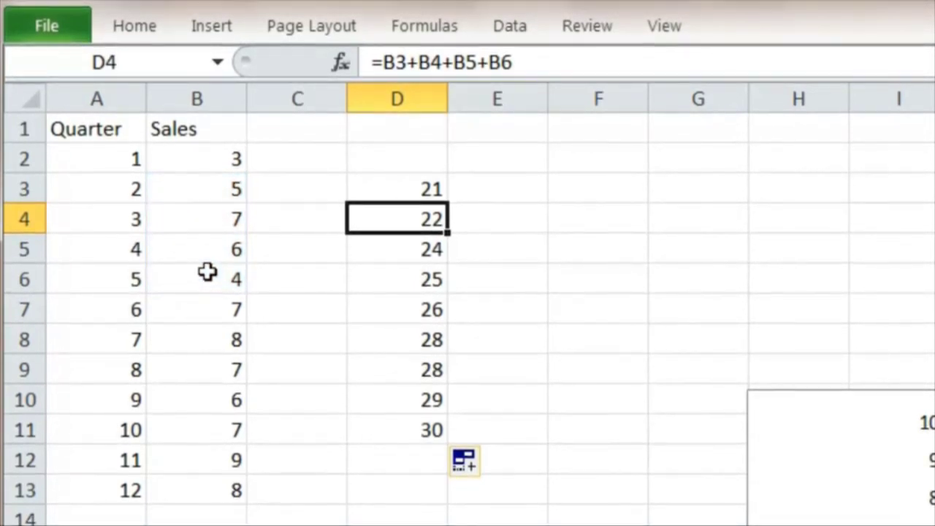
{"action": "left_click", "coordinate": [391, 191]}
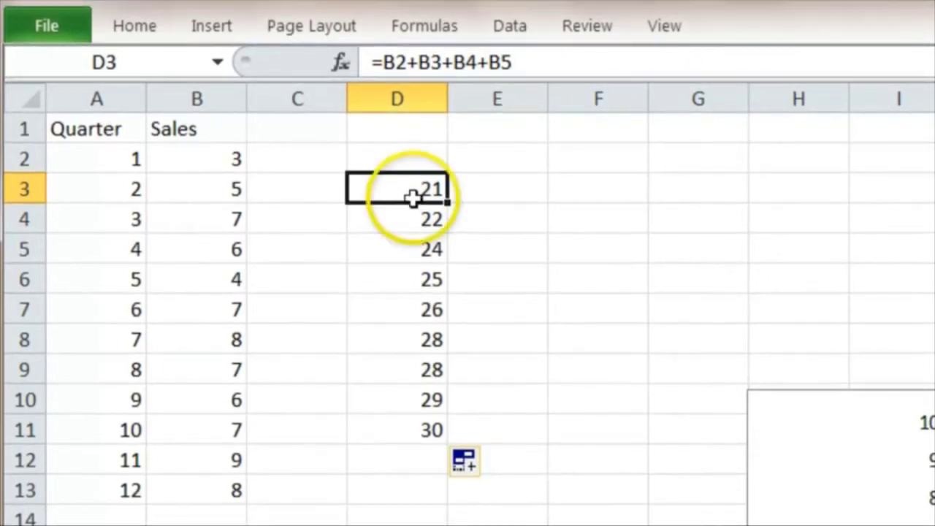
{"action": "left_click", "coordinate": [406, 212]}
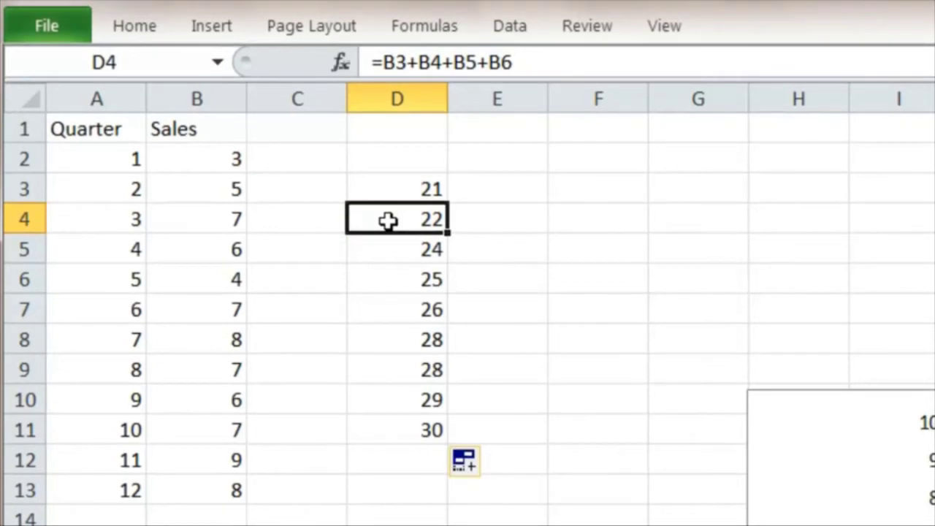
{"action": "left_click", "coordinate": [392, 222]}
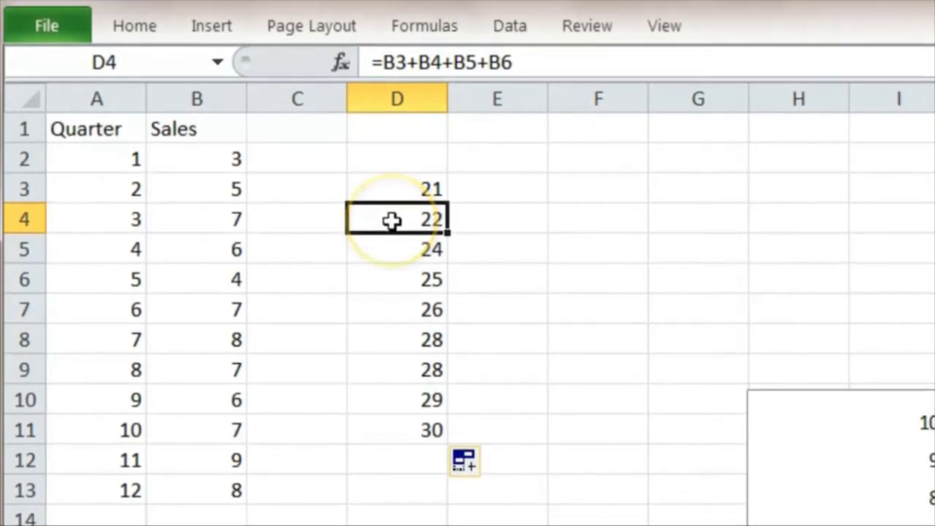
{"action": "left_click", "coordinate": [387, 222]}
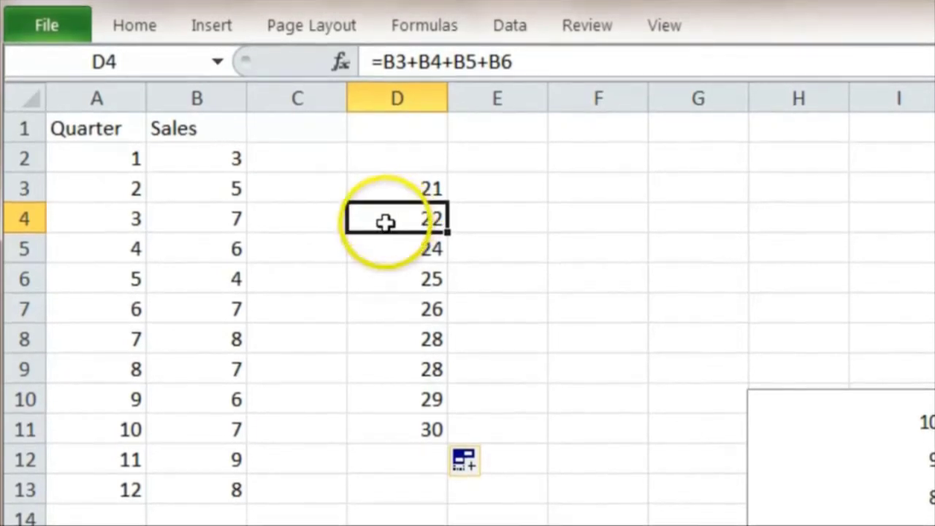
{"action": "left_click", "coordinate": [296, 221]}
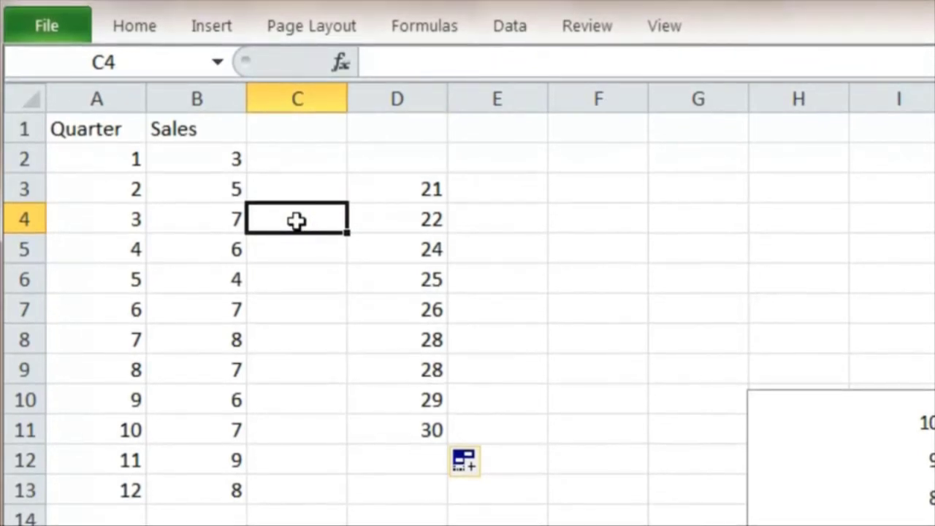
Enter the centred moving average =(D3+D4)/8 in C4.
{"action": "type", "text": "=("}
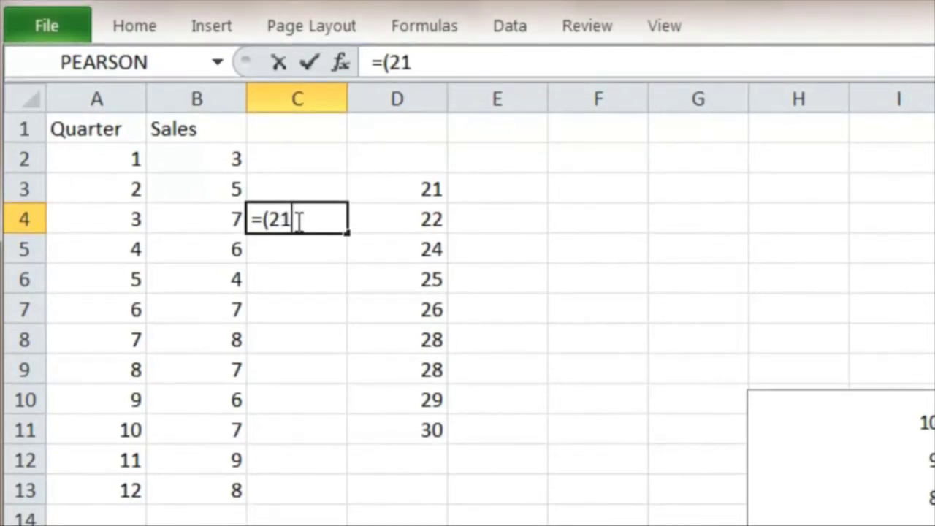
{"action": "left_click", "coordinate": [425, 186]}
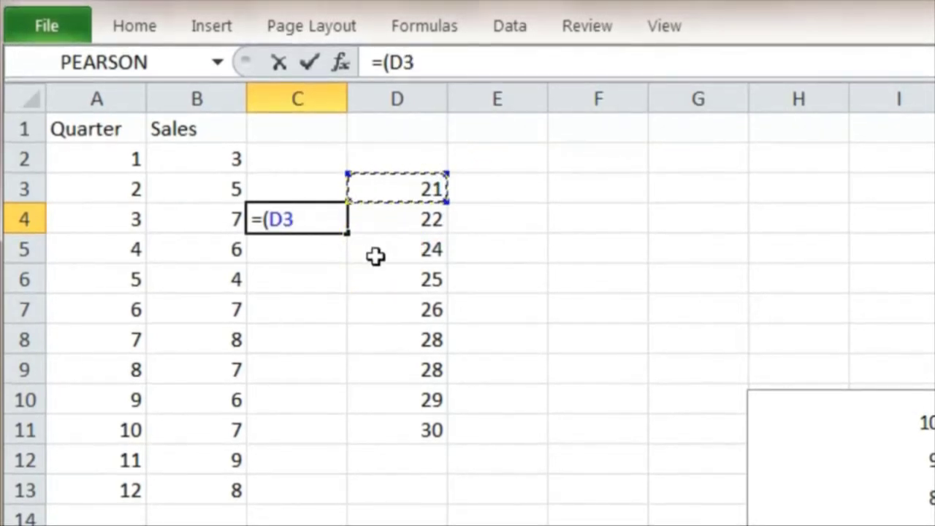
{"action": "type", "text": "+"}
{"action": "left_click", "coordinate": [381, 217]}
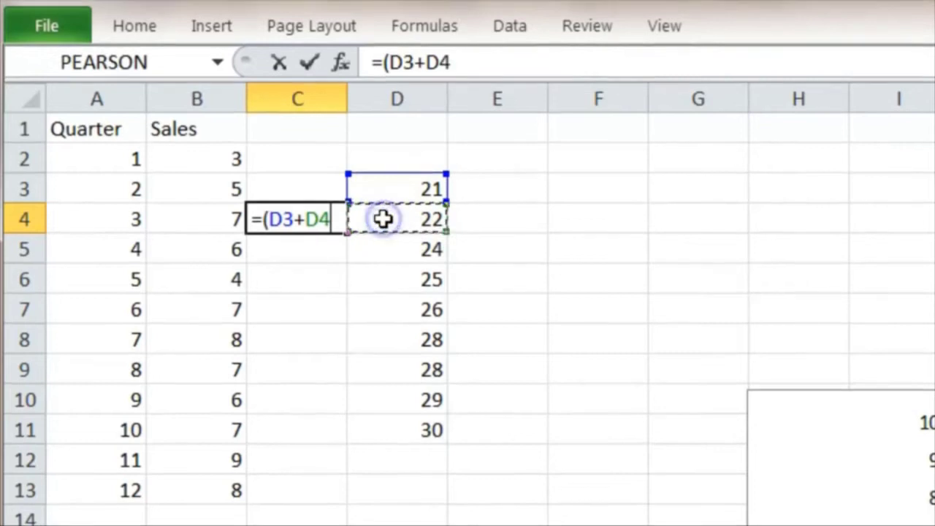
{"action": "type", "text": ")/"}
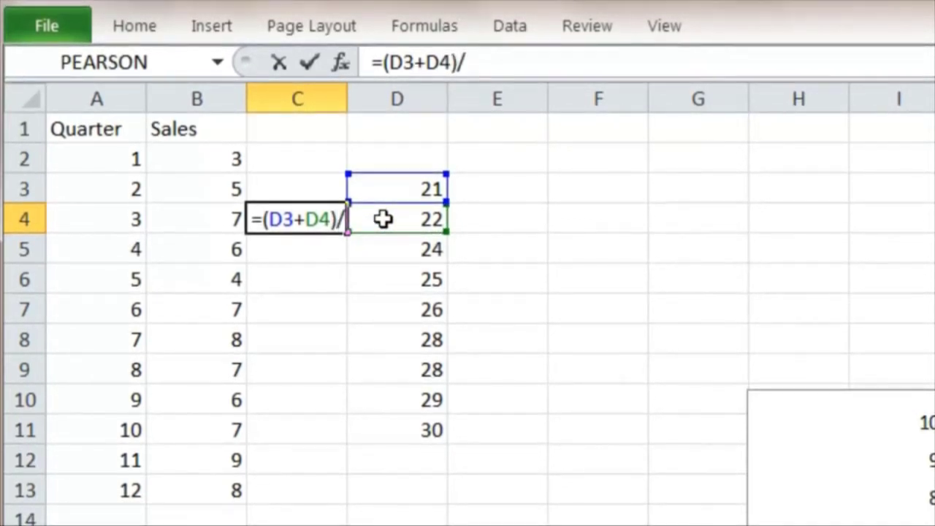
{"action": "type", "text": "8"}
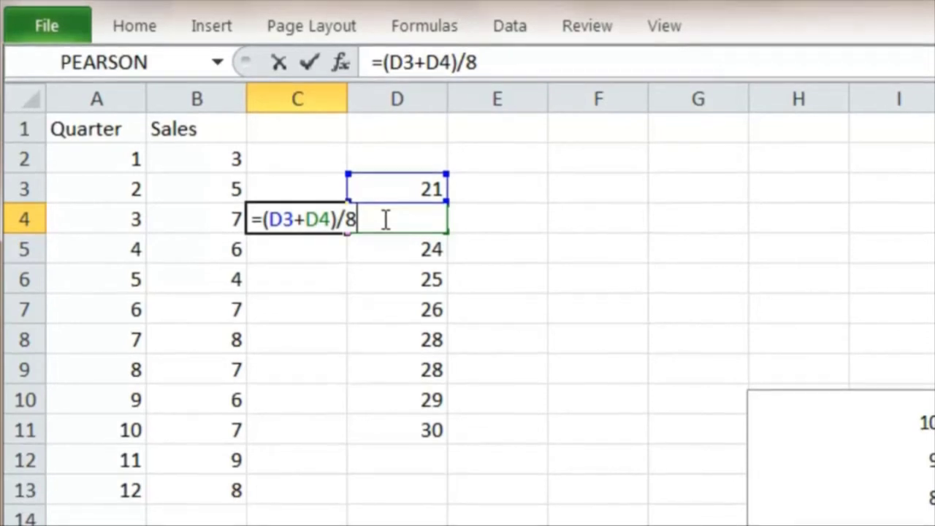
{"action": "key", "text": "Return"}
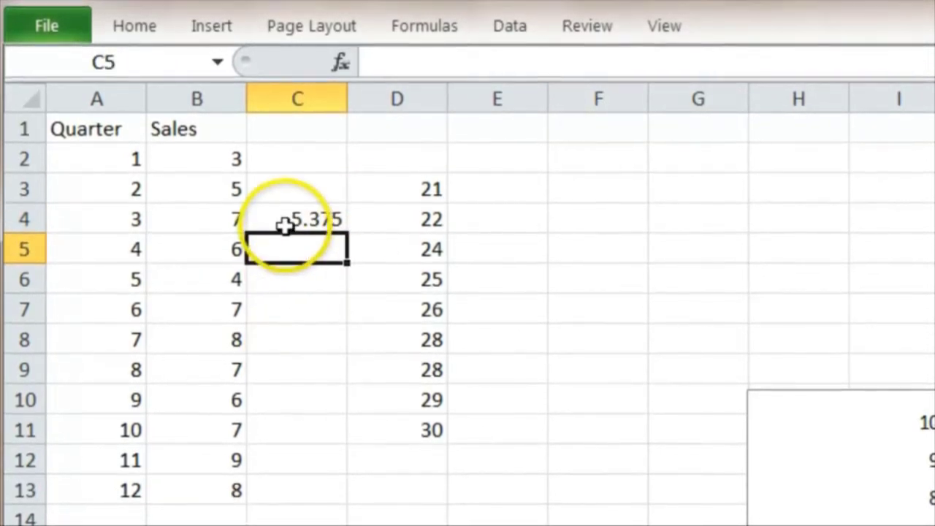
Fill the moving-average formula from C4 down to C11.
{"action": "left_click", "coordinate": [322, 220]}
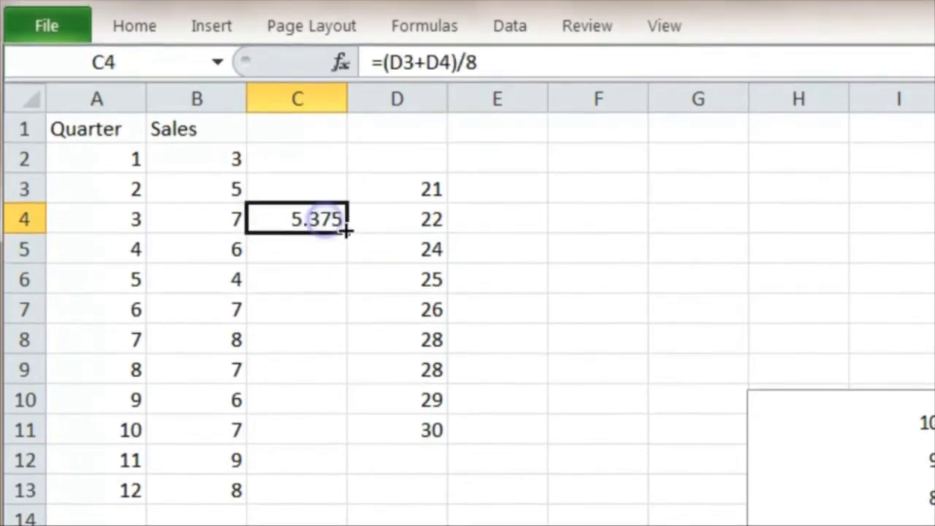
{"action": "left_click_drag", "start_coordinate": [348, 233], "coordinate": [349, 437]}
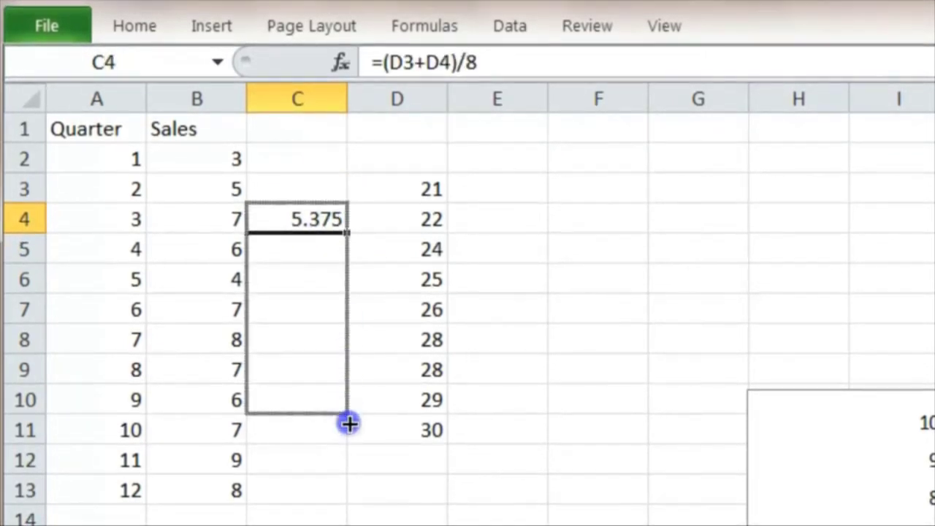
{"action": "left_click", "coordinate": [398, 522]}
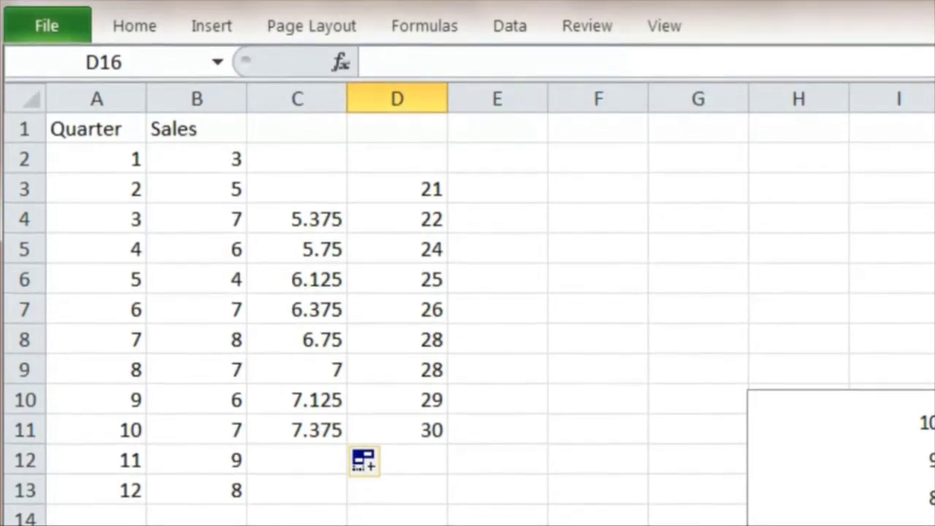
{"action": "left_click", "coordinate": [299, 219]}
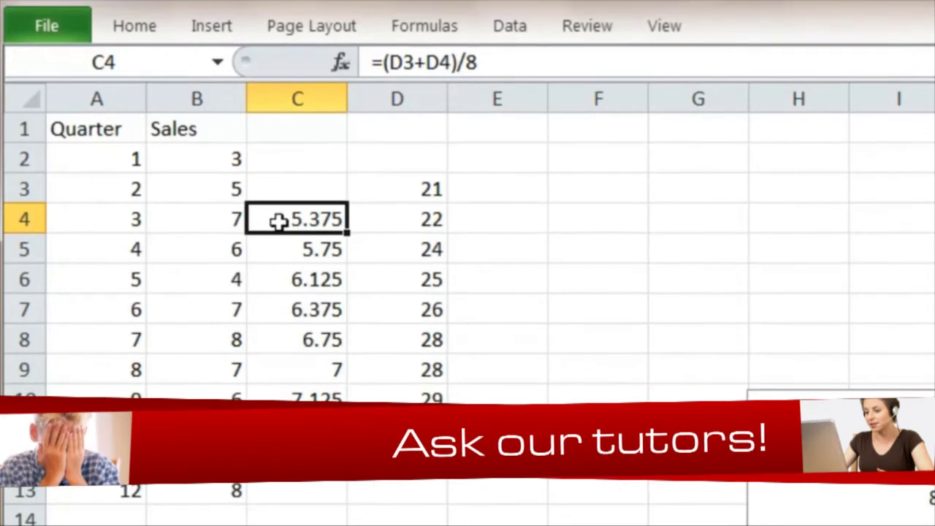
{"action": "left_click", "coordinate": [282, 234]}
{"action": "left_click", "coordinate": [296, 249]}
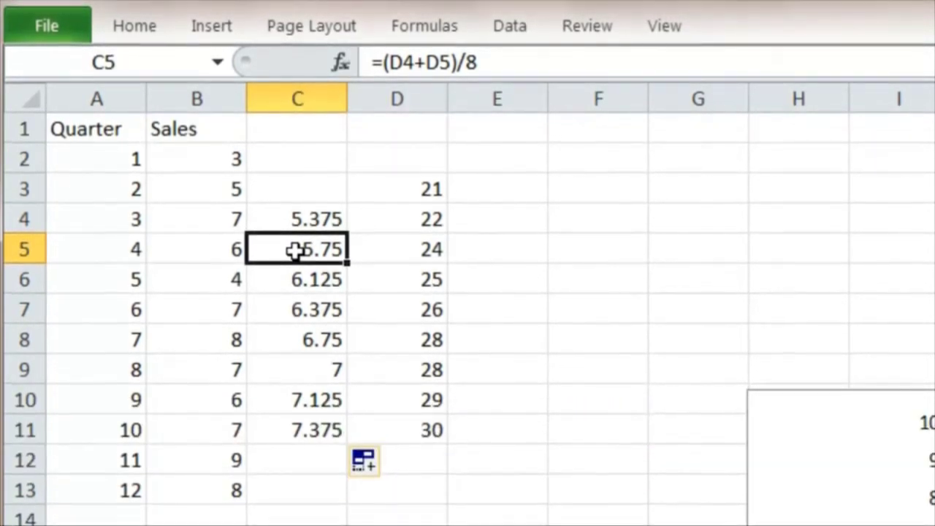
{"action": "left_click", "coordinate": [281, 257]}
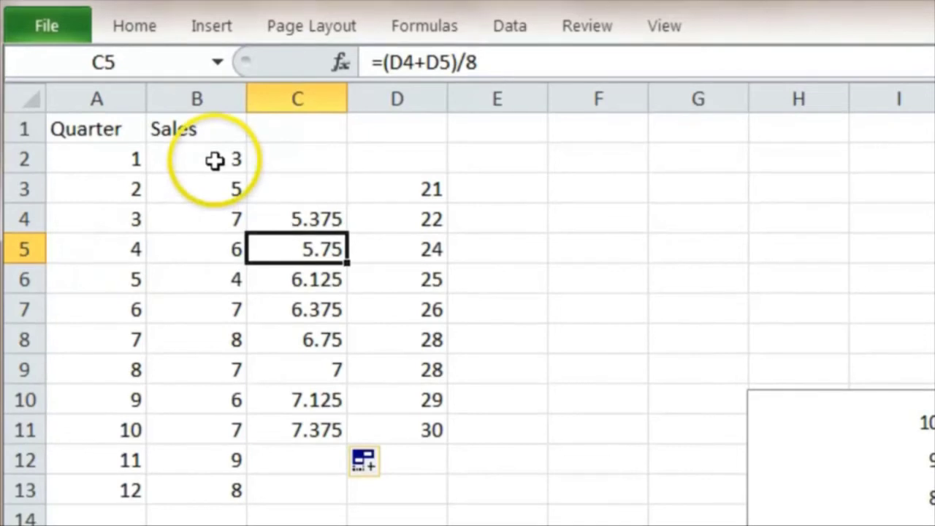
Chart sales and moving averages from B2:C13 as a 2-D line chart.
{"action": "left_click_drag", "start_coordinate": [214, 160], "coordinate": [271, 481]}
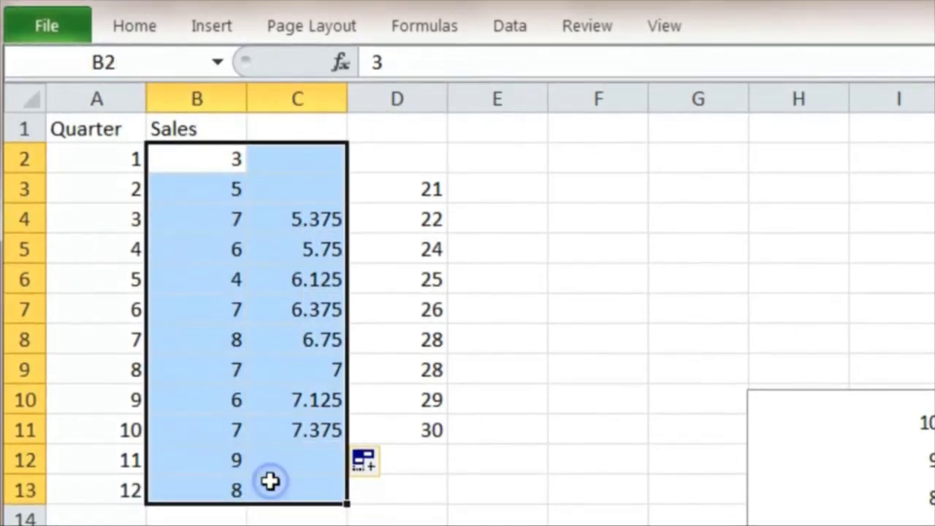
{"action": "left_click", "coordinate": [217, 30]}
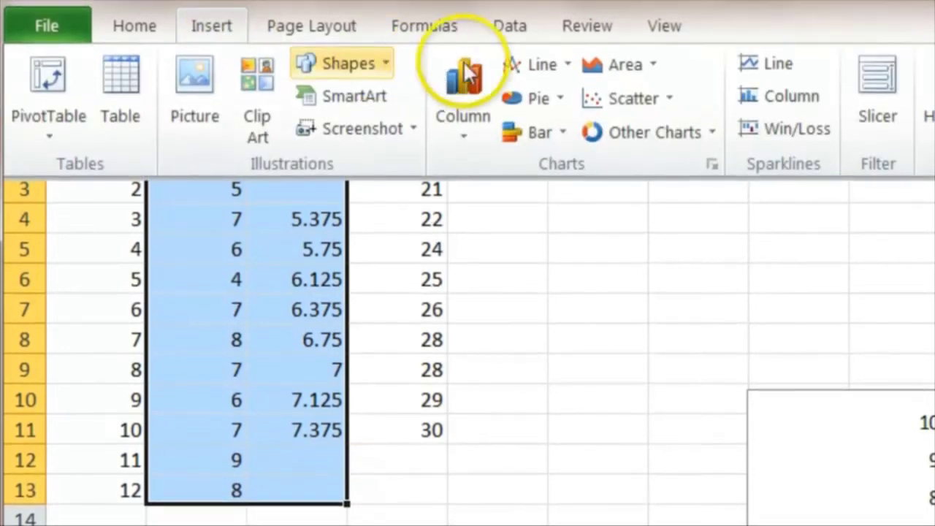
{"action": "left_click", "coordinate": [519, 65]}
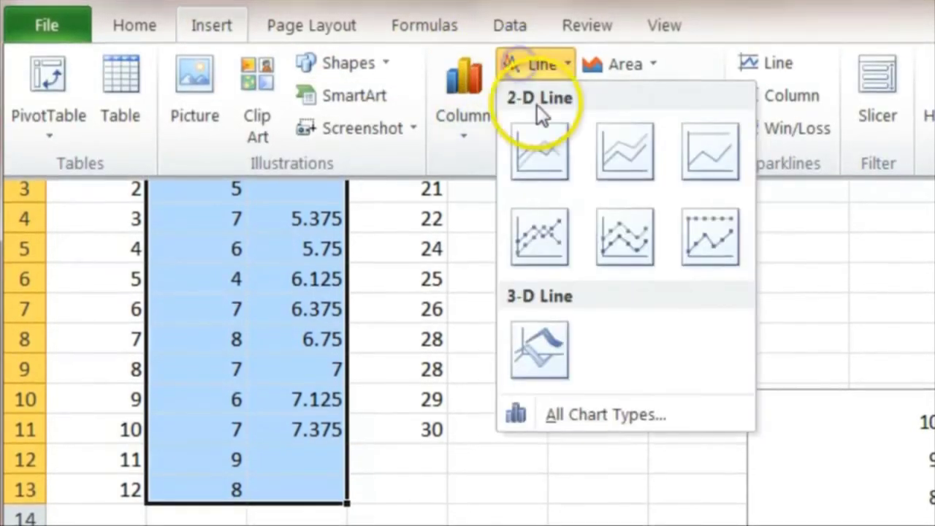
{"action": "left_click", "coordinate": [541, 150]}
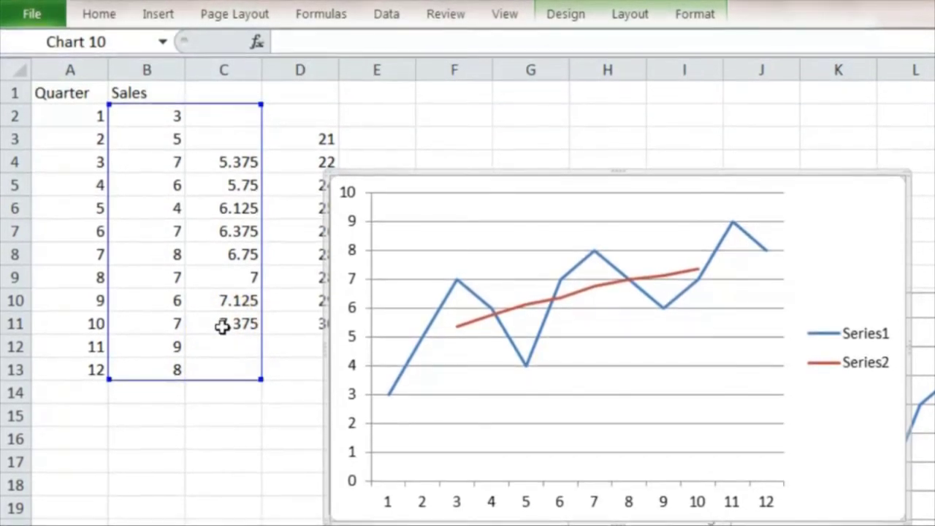
{"action": "left_click", "coordinate": [204, 358]}
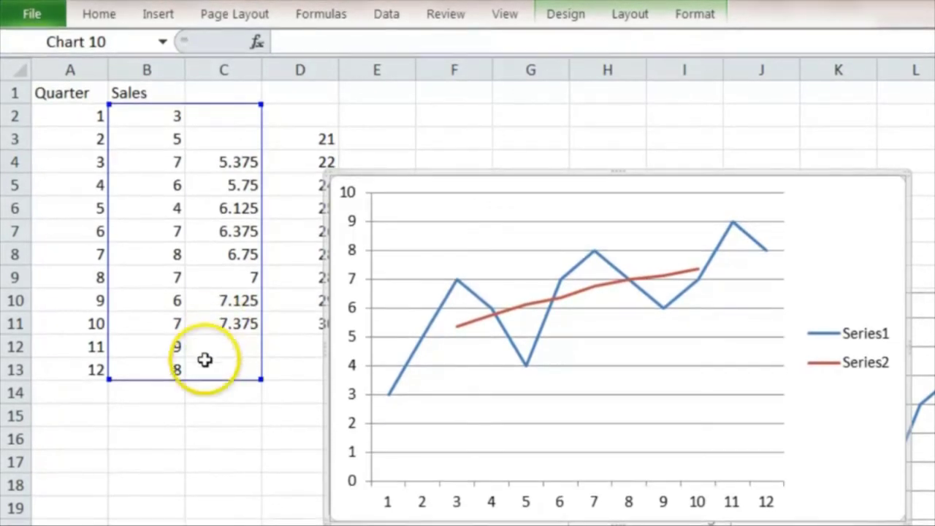